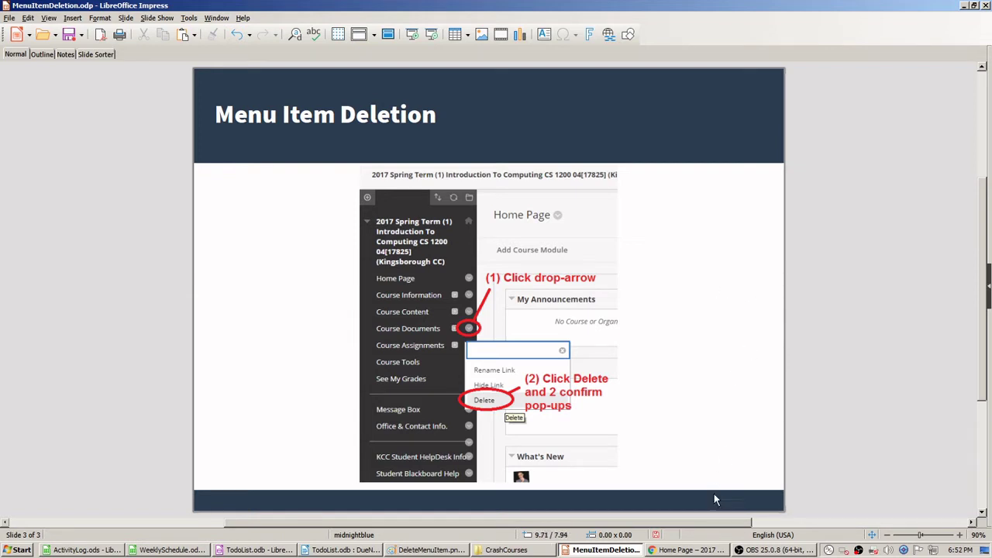
- Switch to the Blackboard course in Chrome and permanently delete the Turnitin item from the course menu
left_click(707, 551)
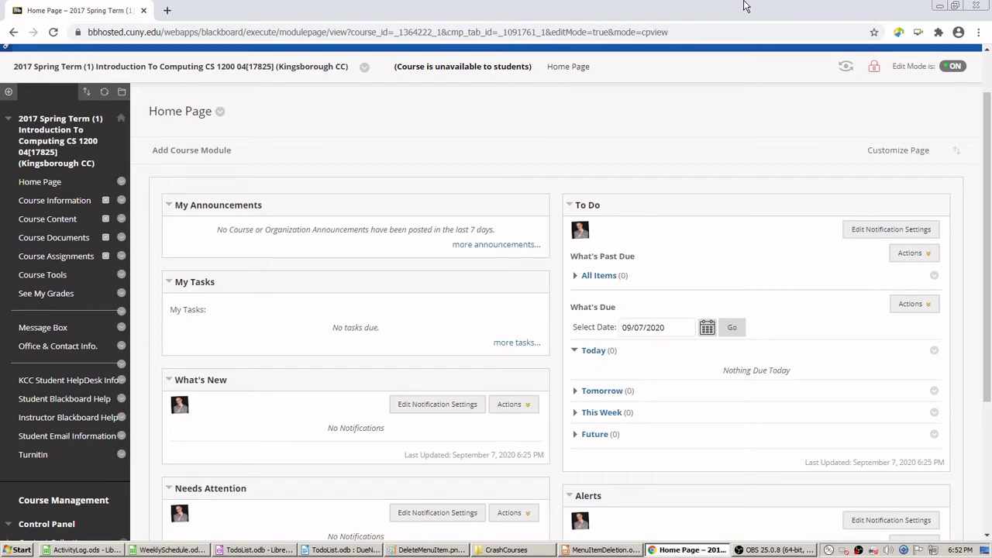
left_click(8, 92)
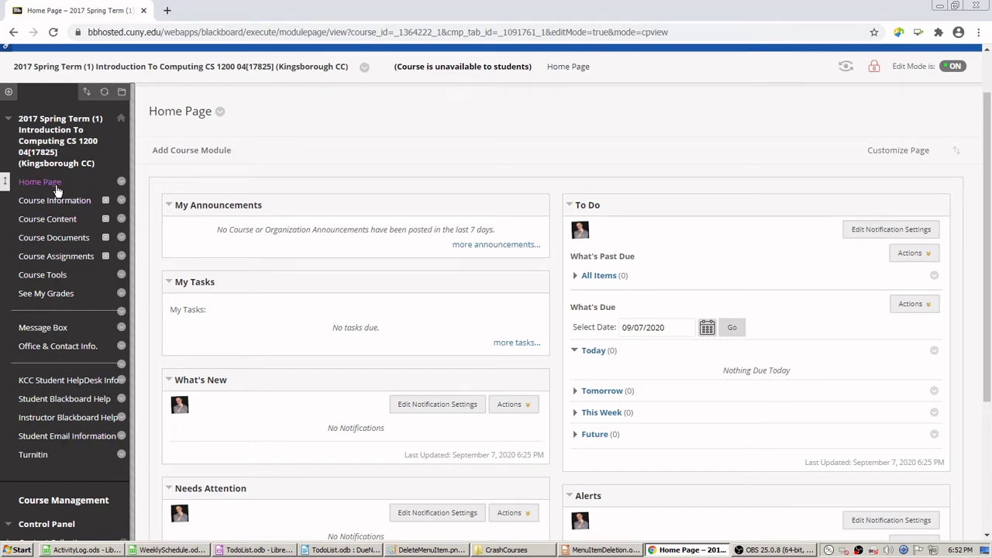
left_click(36, 225)
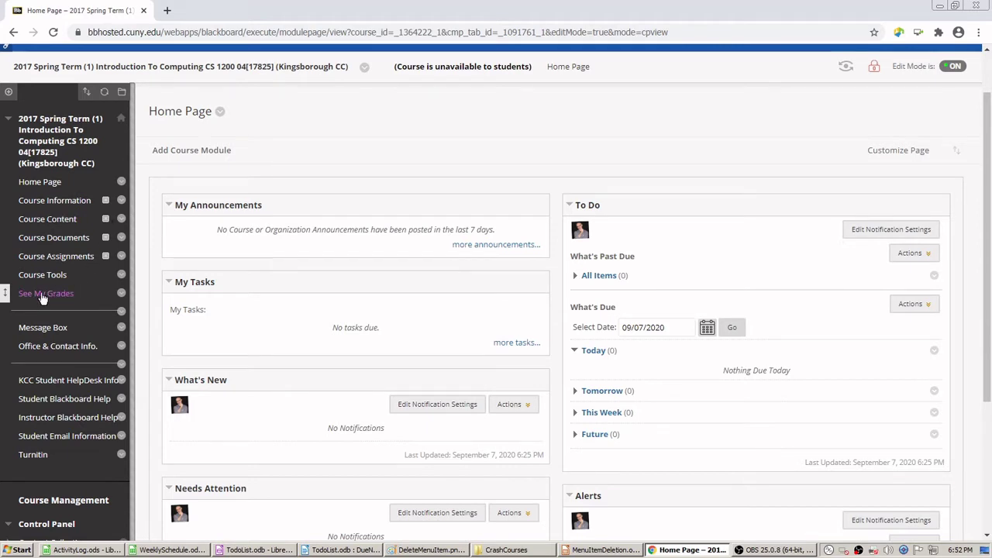
left_click(42, 457)
left_click(121, 455)
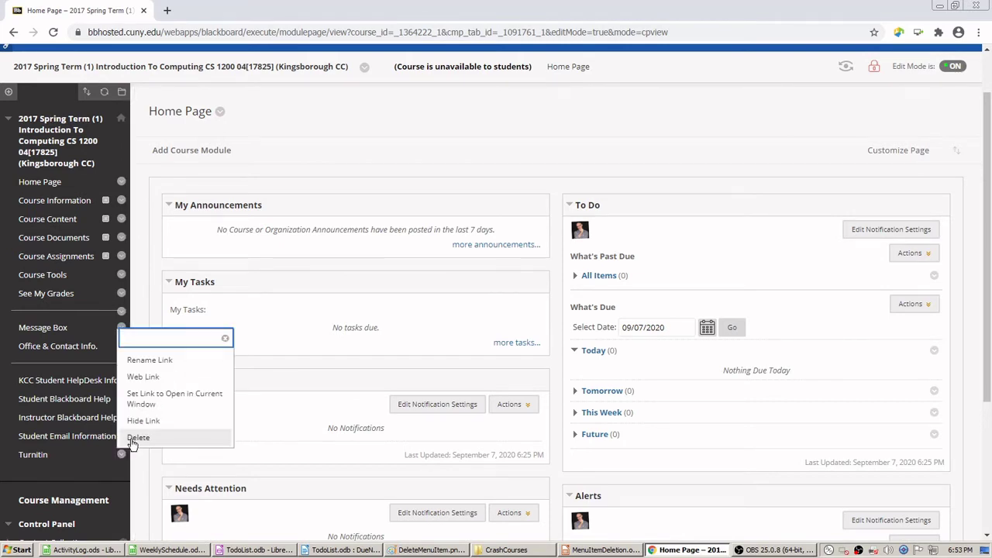
left_click(140, 440)
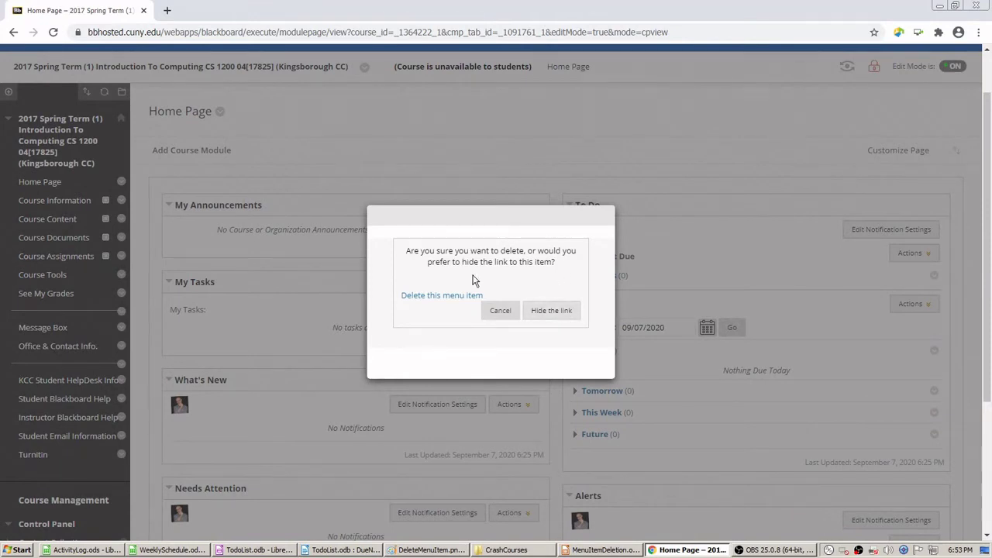
left_click(436, 303)
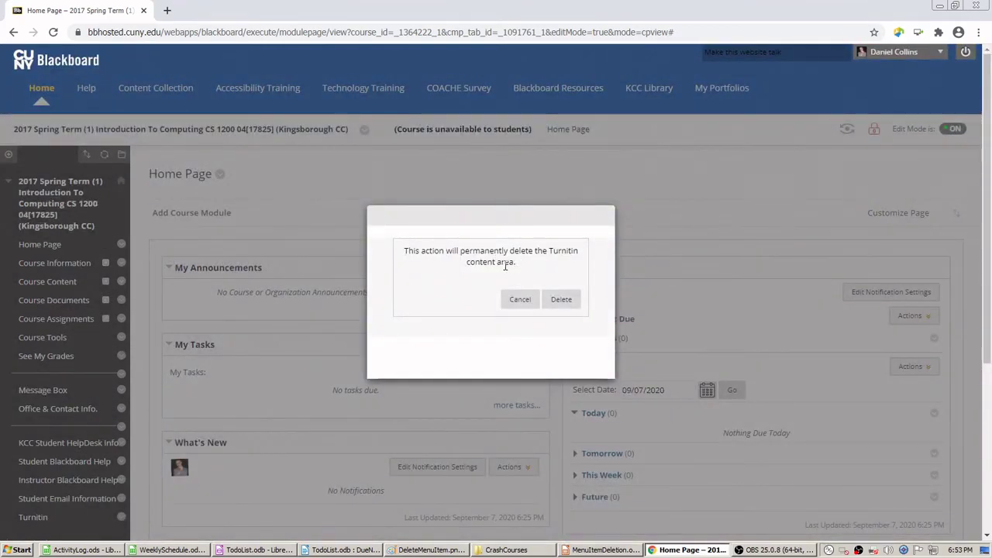
left_click(562, 301)
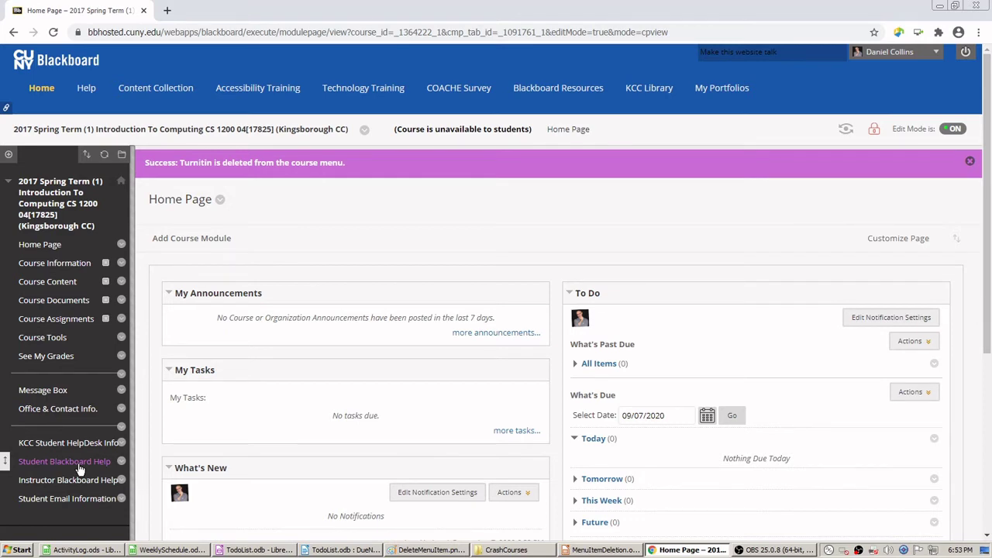
- Delete the Student Email Information content area and its contents from the course menu
left_click(121, 500)
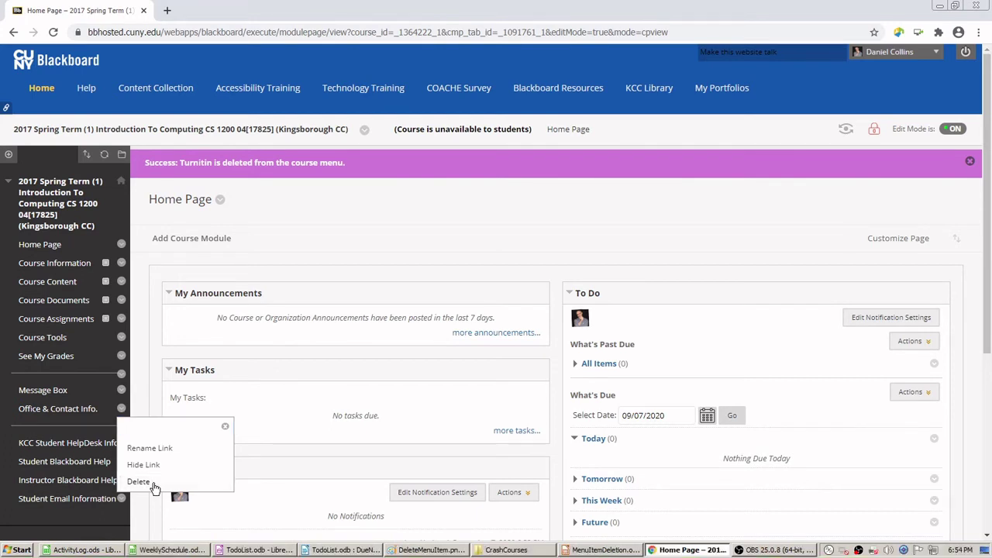
left_click(153, 485)
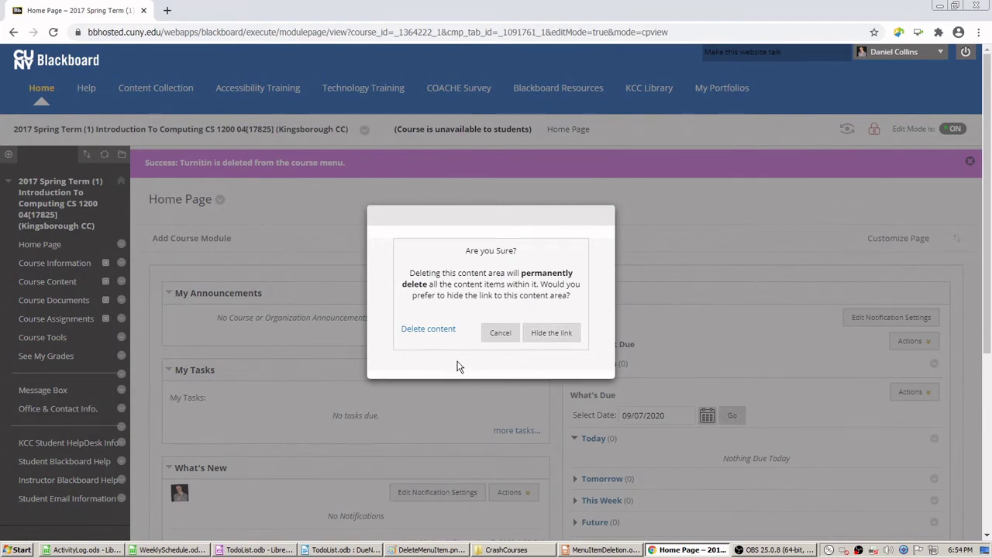
left_click(422, 331)
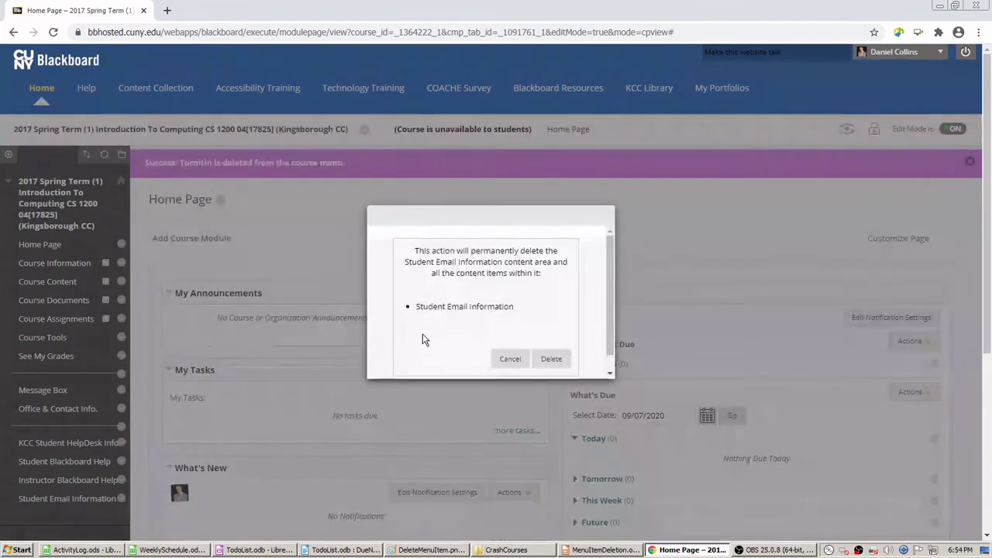
left_click(551, 361)
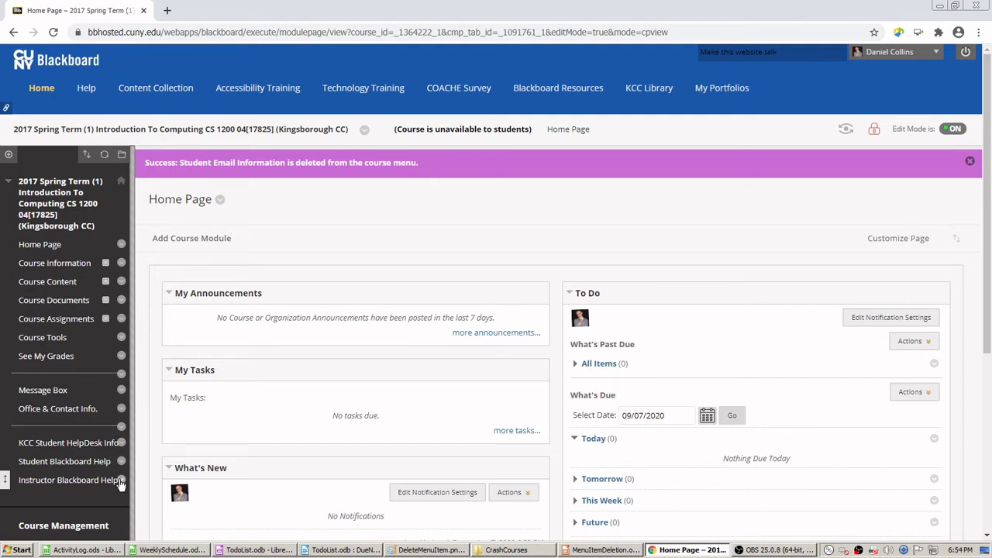
- Permanently delete the Instructor Blackboard Help item from the course menu
left_click(121, 480)
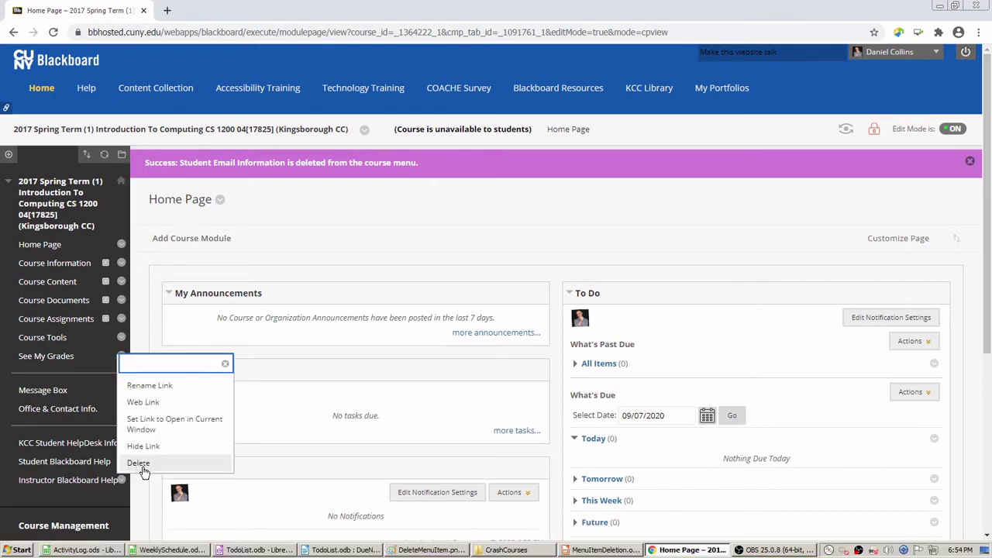
left_click(140, 465)
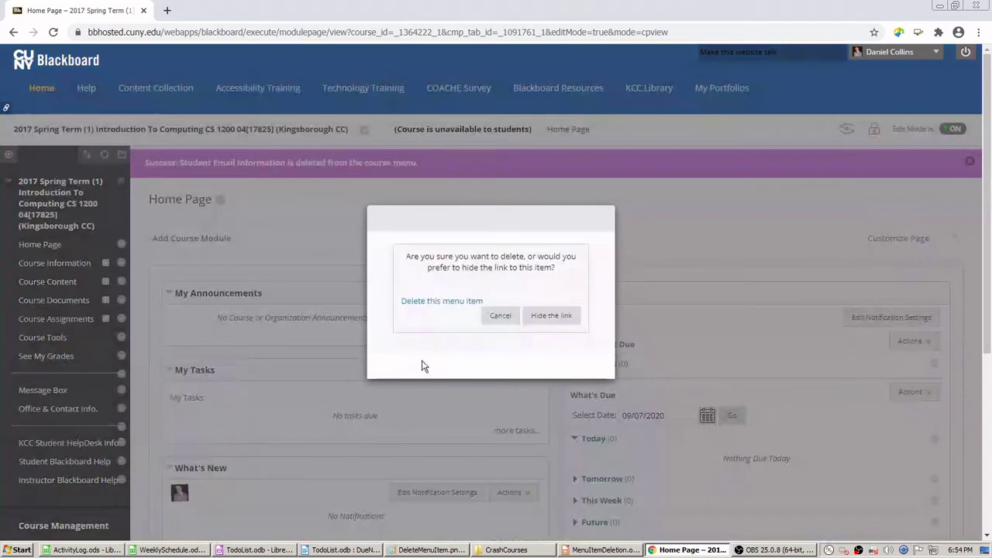
left_click(430, 300)
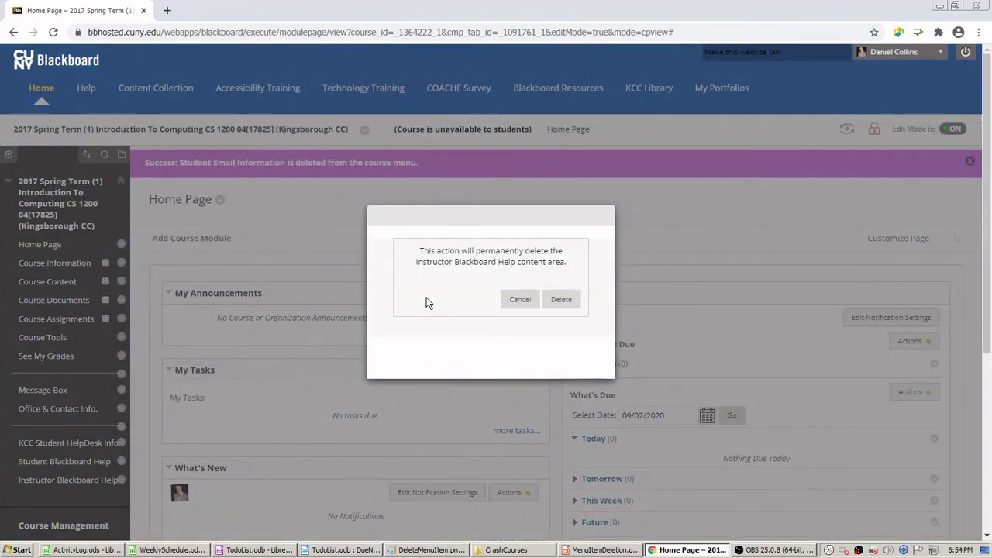
left_click(560, 307)
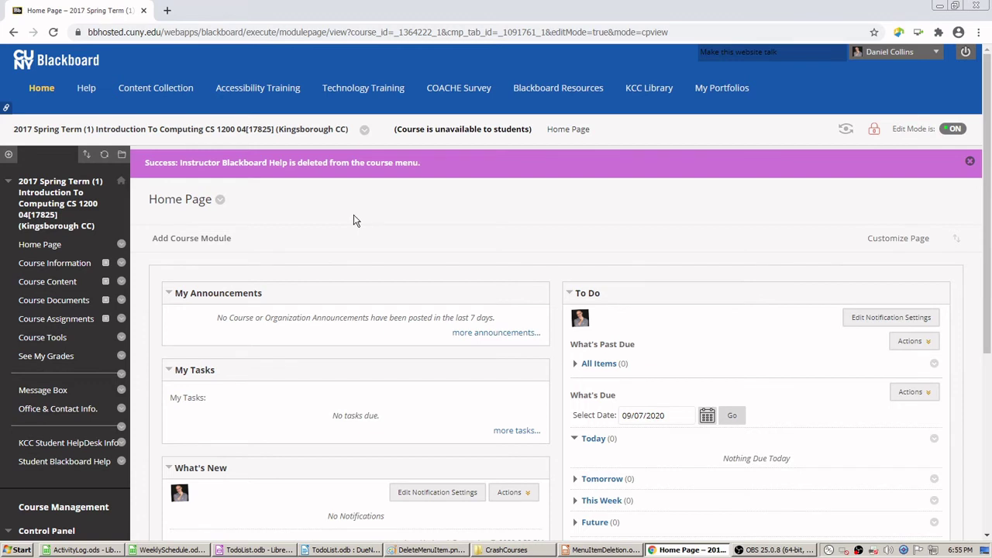
- Examine the types of items that can be added to the course menu
left_click(9, 154)
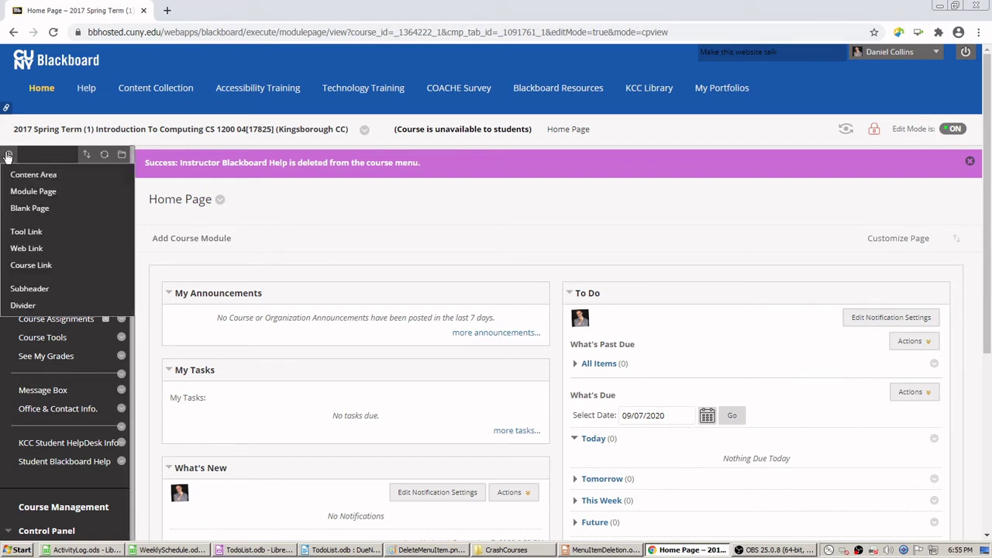
left_click(189, 170)
left_click(8, 154)
left_click(8, 154)
left_click(9, 154)
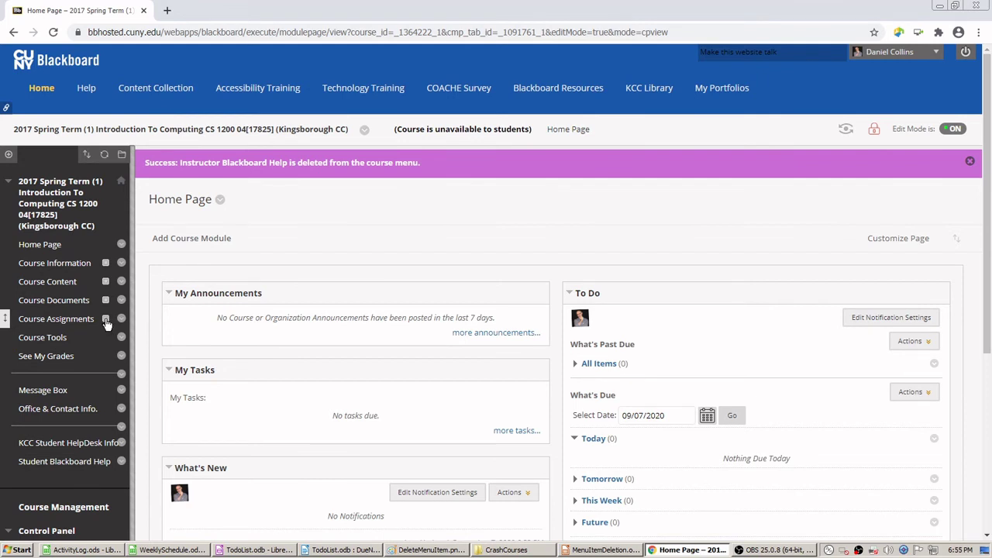
left_click(8, 155)
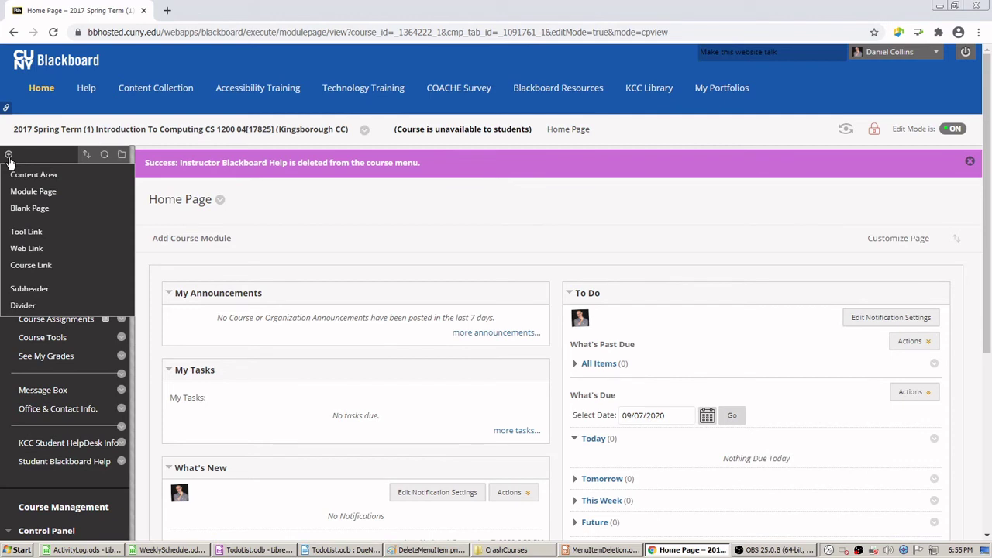
left_click(8, 155)
left_click(9, 155)
left_click(27, 232)
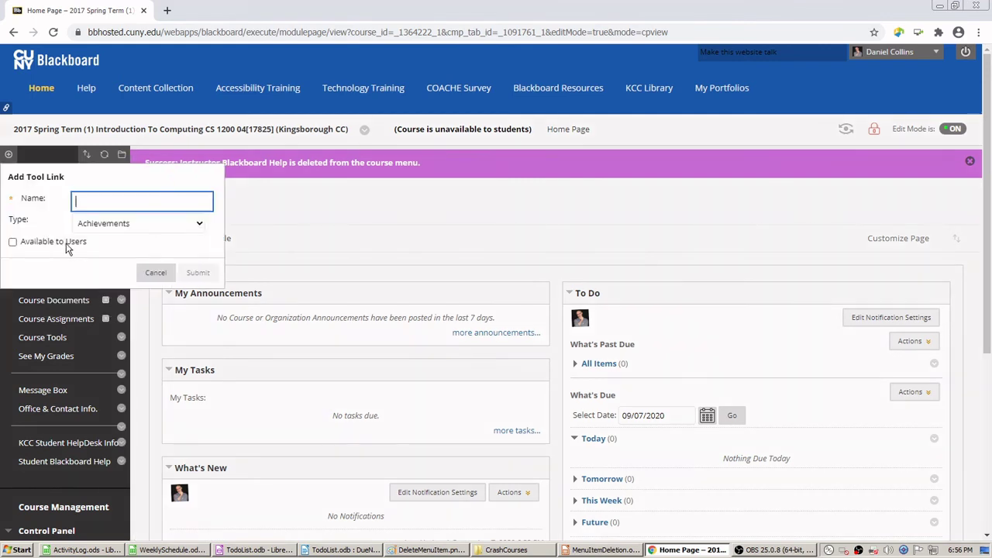
left_click(199, 225)
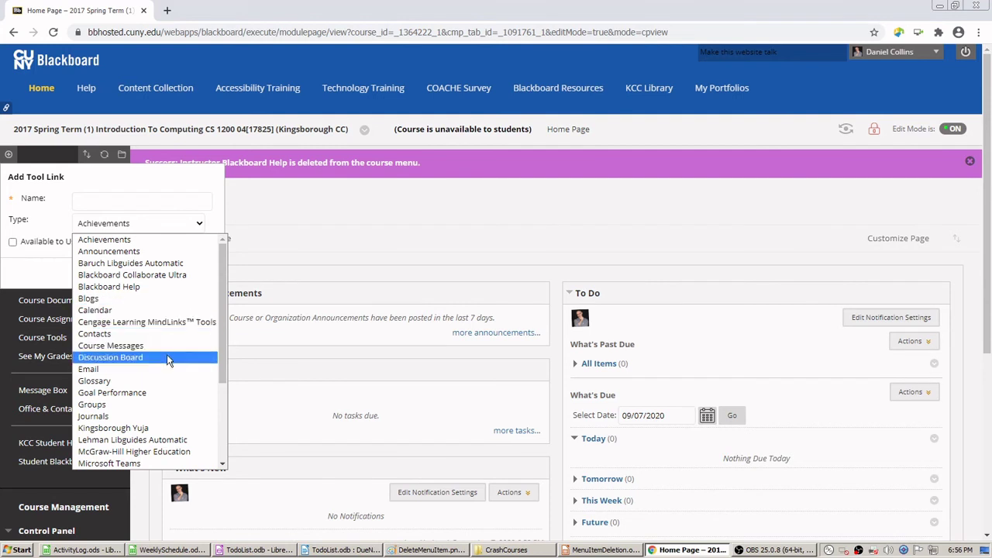
left_click(155, 428)
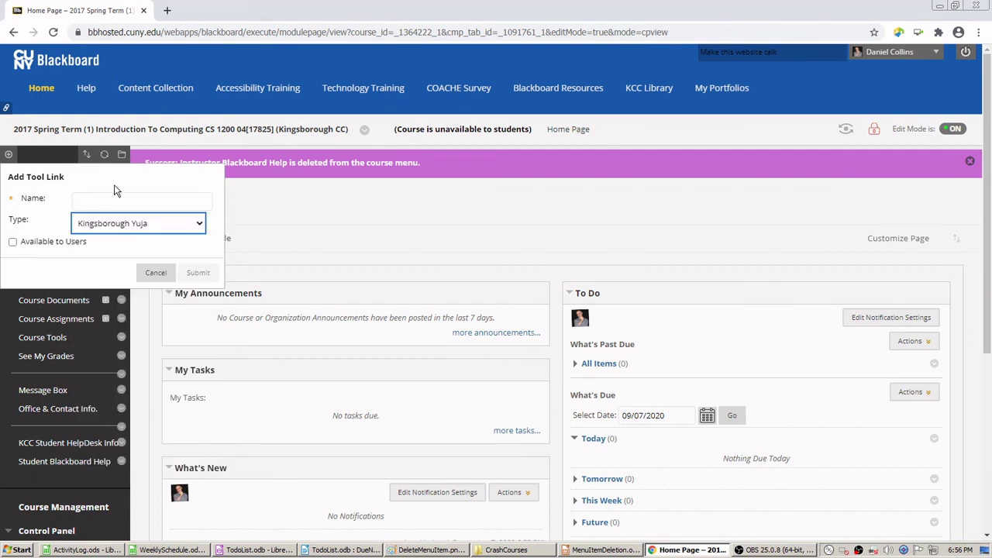
left_click(77, 203)
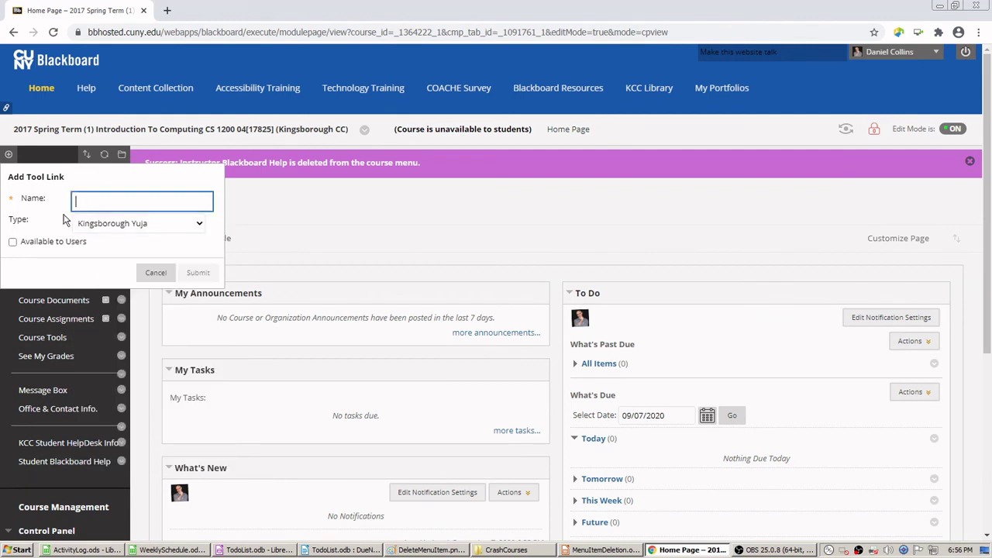
left_click(12, 244)
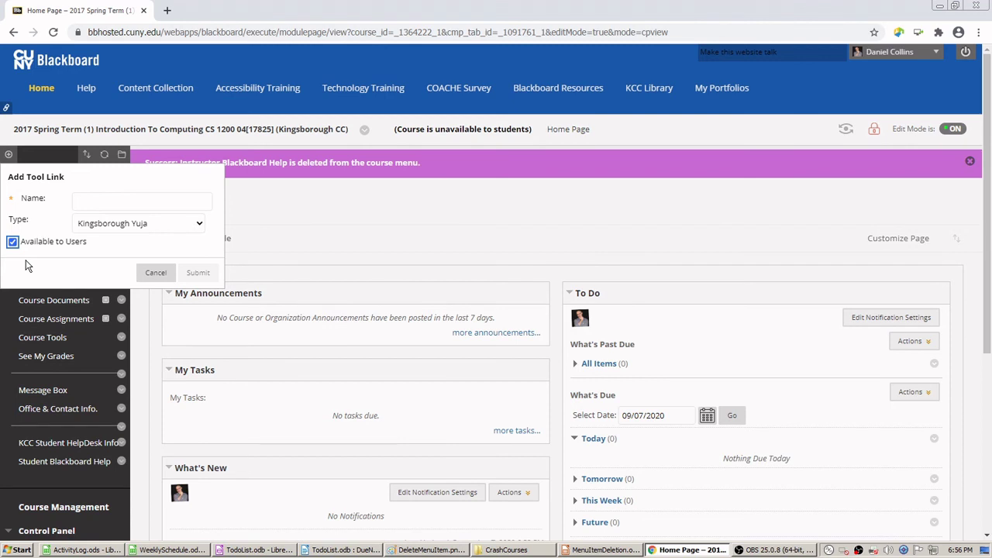
left_click(13, 245)
left_click(13, 245)
left_click(13, 243)
left_click(12, 243)
left_click(141, 203)
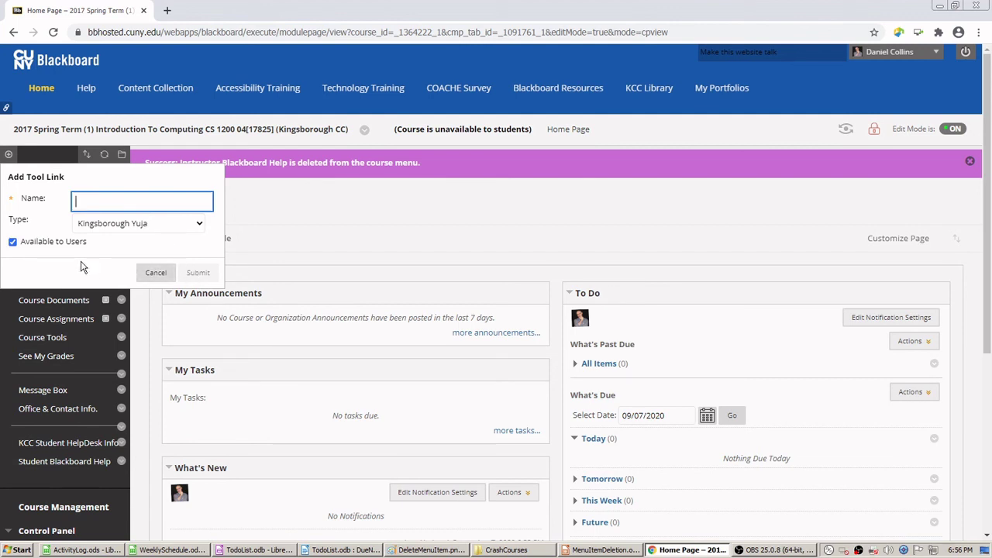
left_click(156, 274)
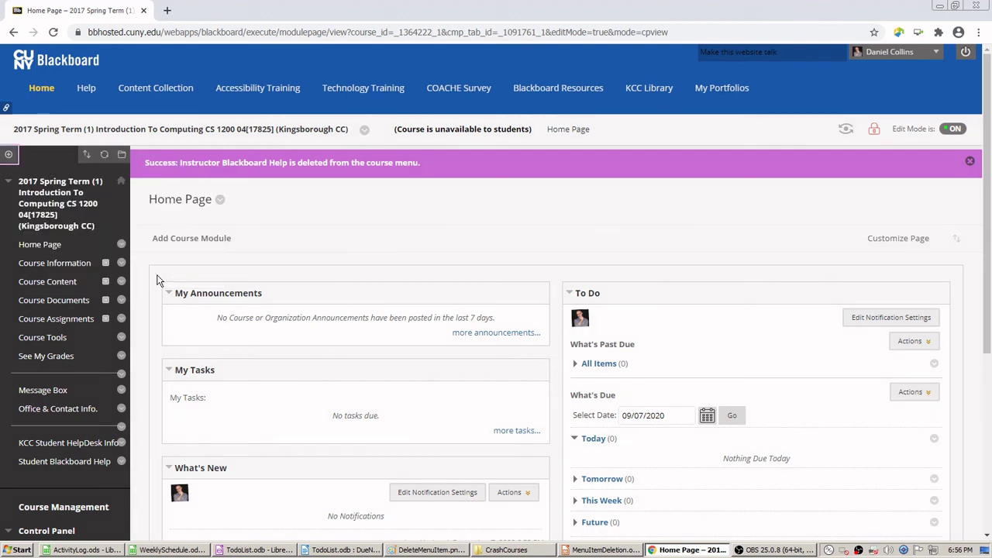